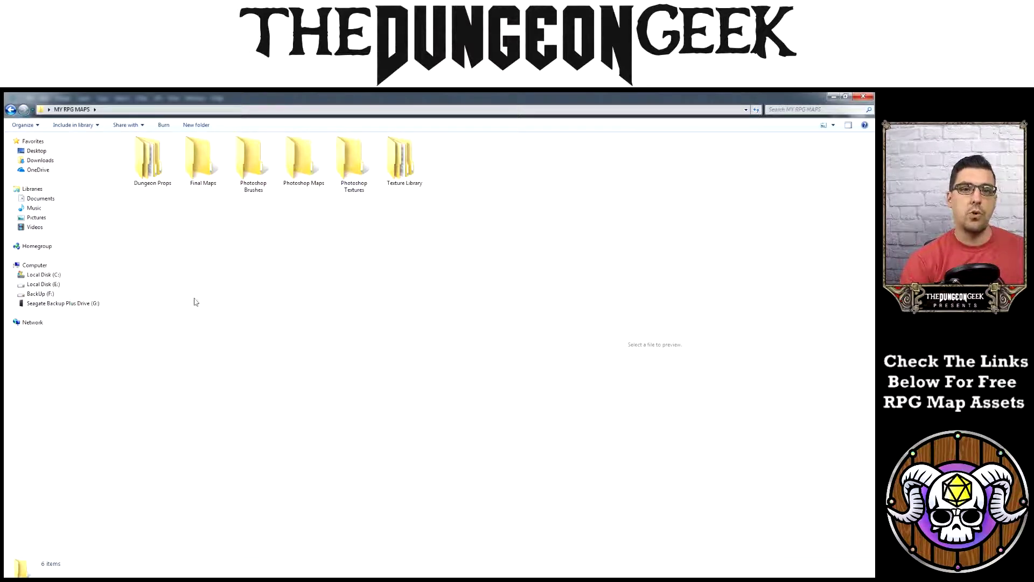
Look through the Dungeon Props and Photoshop Textures folders, then open the Texture Library folder
double_click(150, 179)
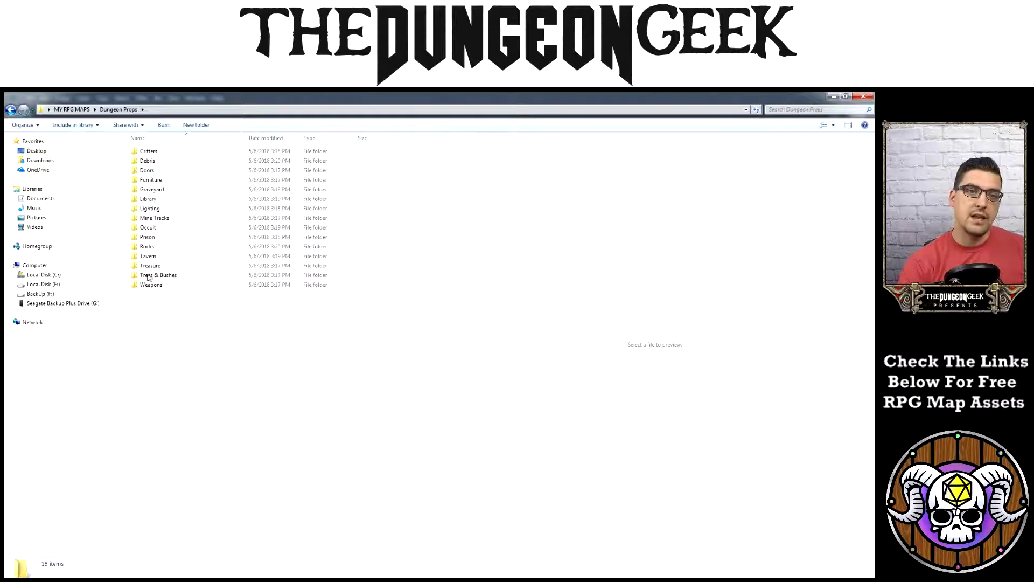
left_click(11, 110)
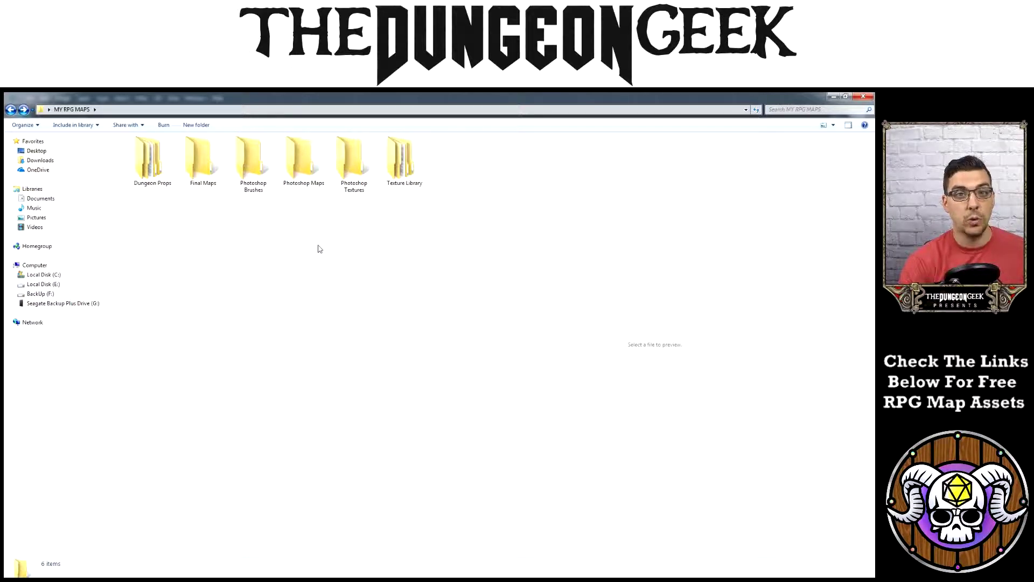
double_click(357, 177)
left_click(10, 110)
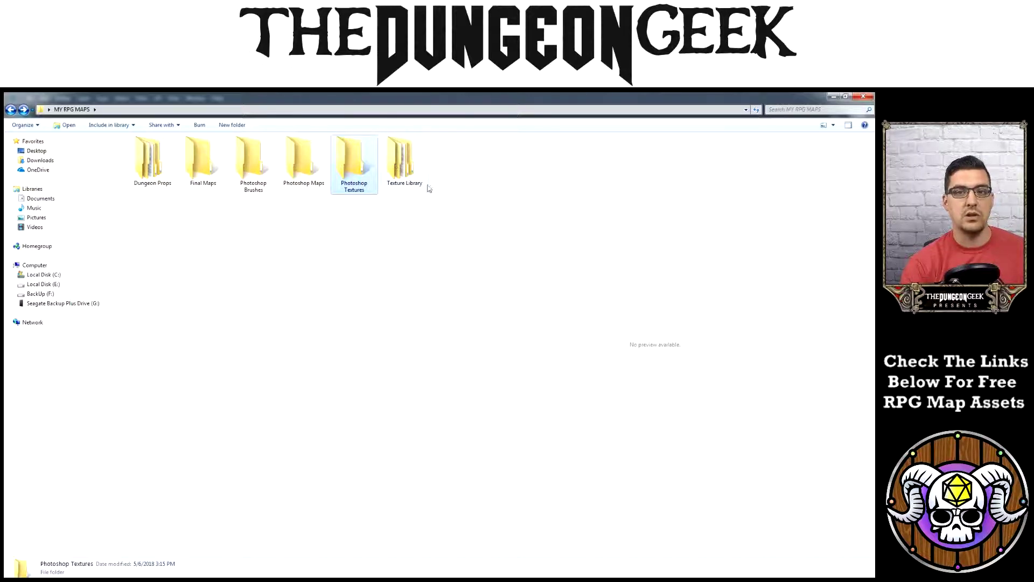
double_click(406, 153)
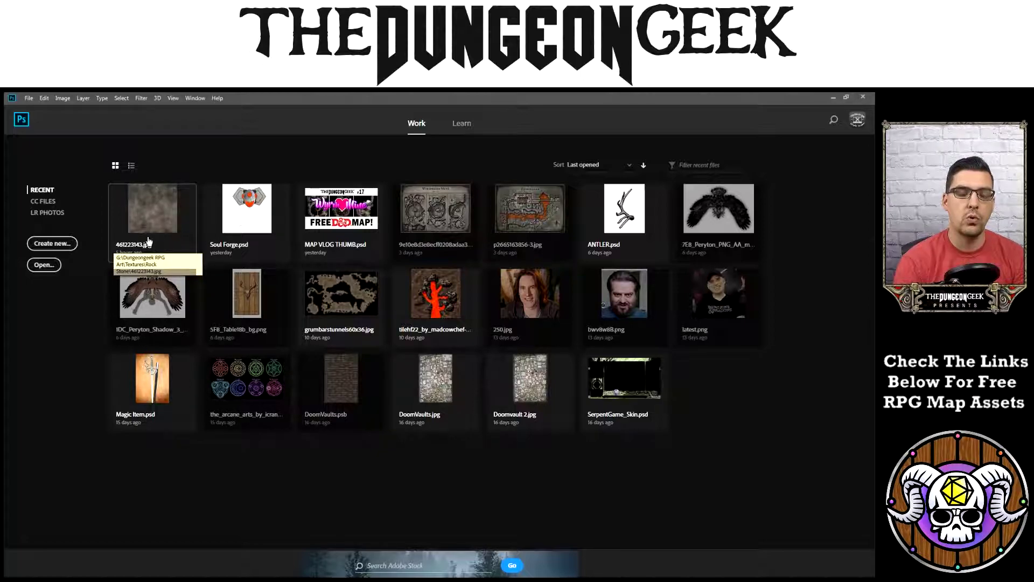
Open the recent stone texture 461223143.jpg and undo the accidental brush dab
left_click(157, 216)
left_click(153, 210)
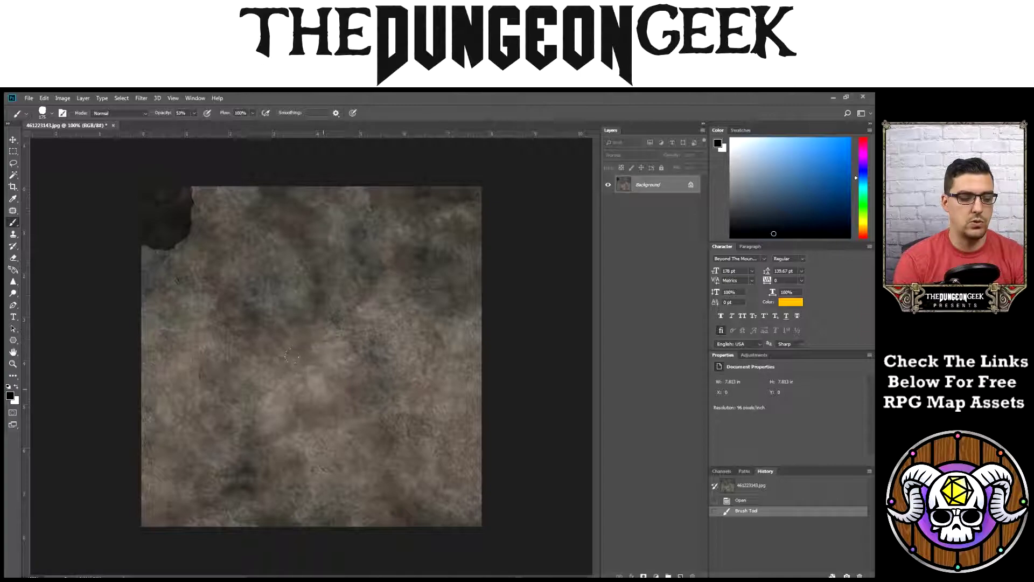
key("ctrl+z")
key("z")
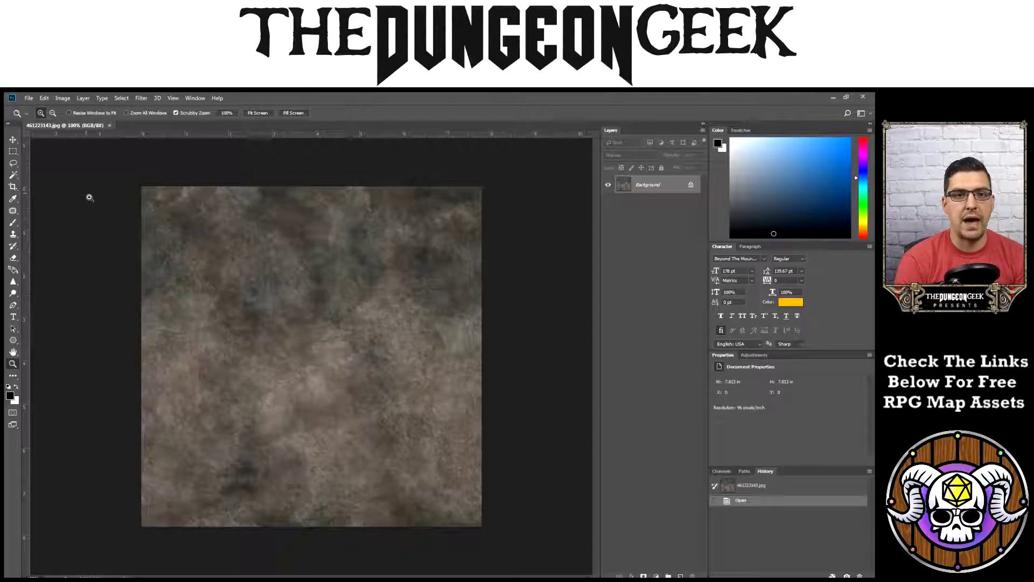
Define the image as a new pattern named 'Stone 001'
left_click(44, 99)
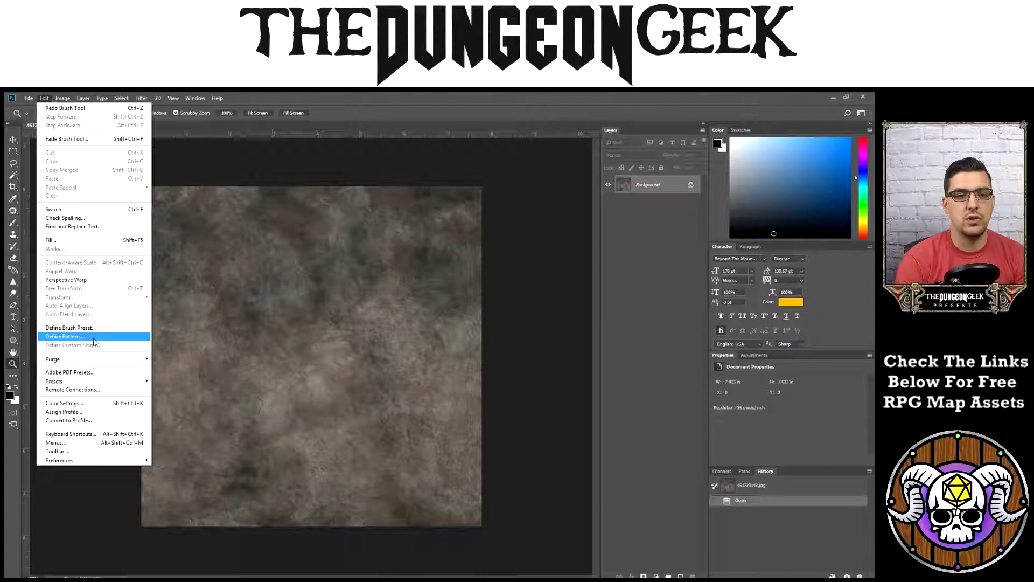
left_click(75, 338)
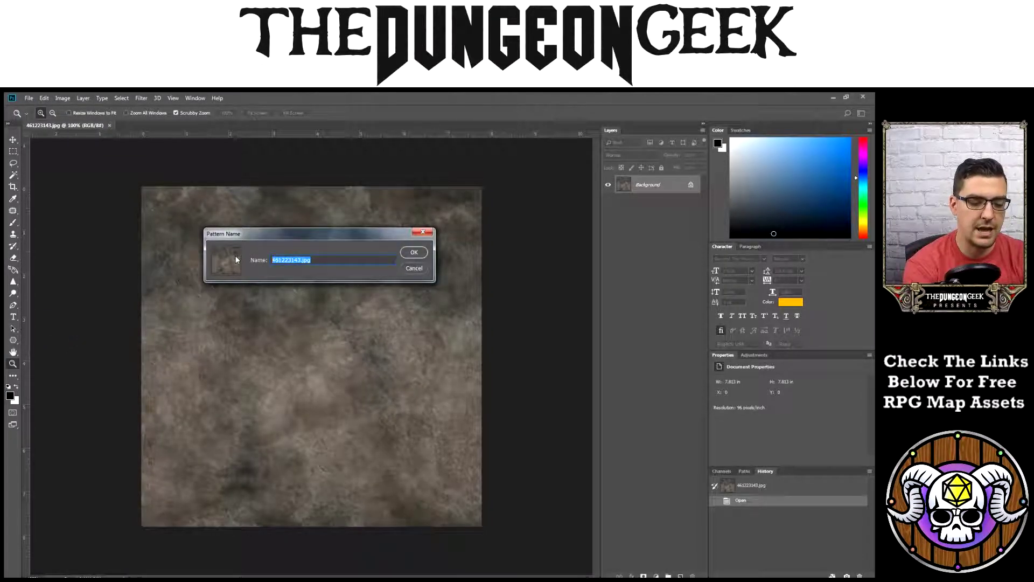
type("Stone 00")
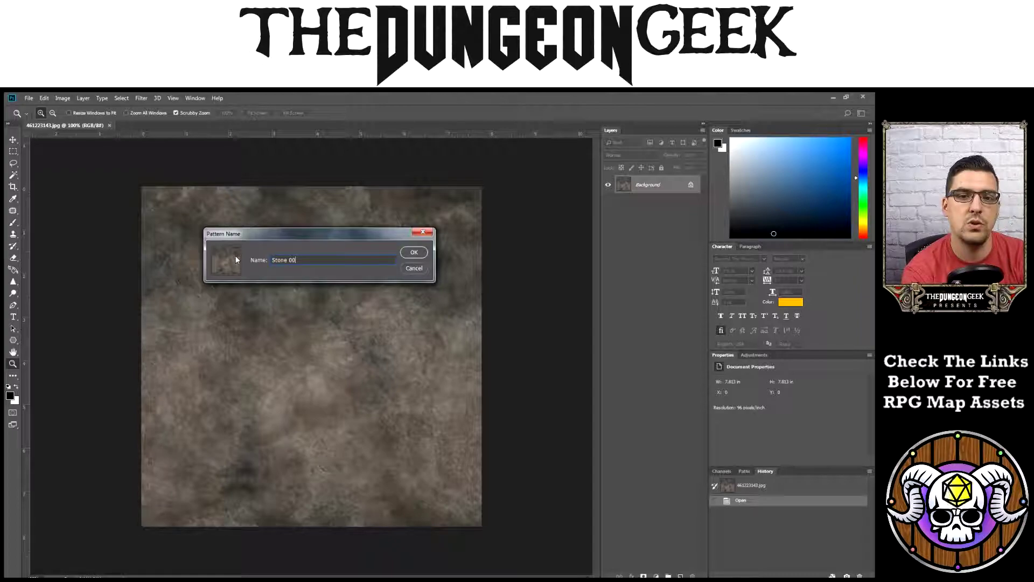
type("1")
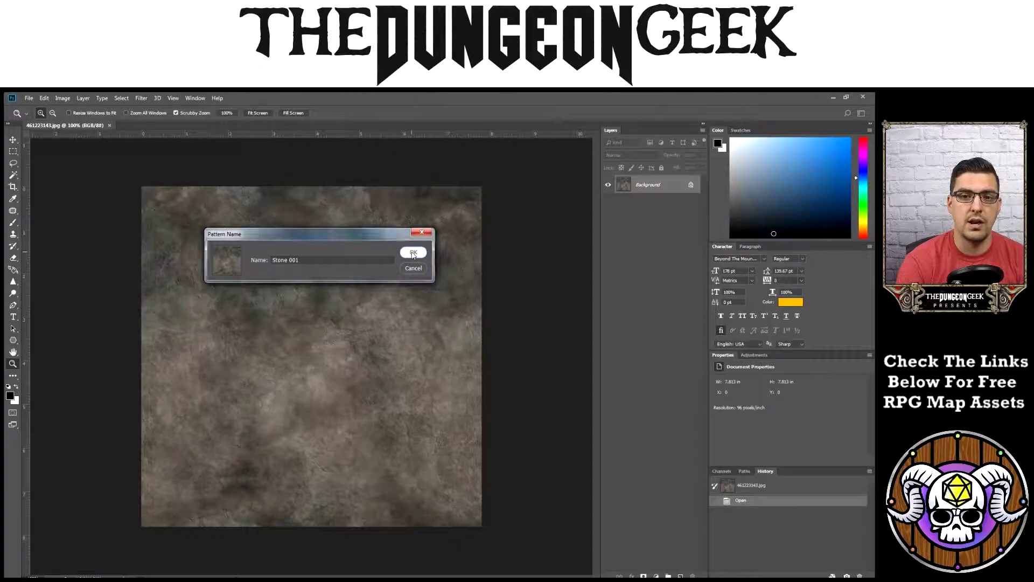
left_click(411, 253)
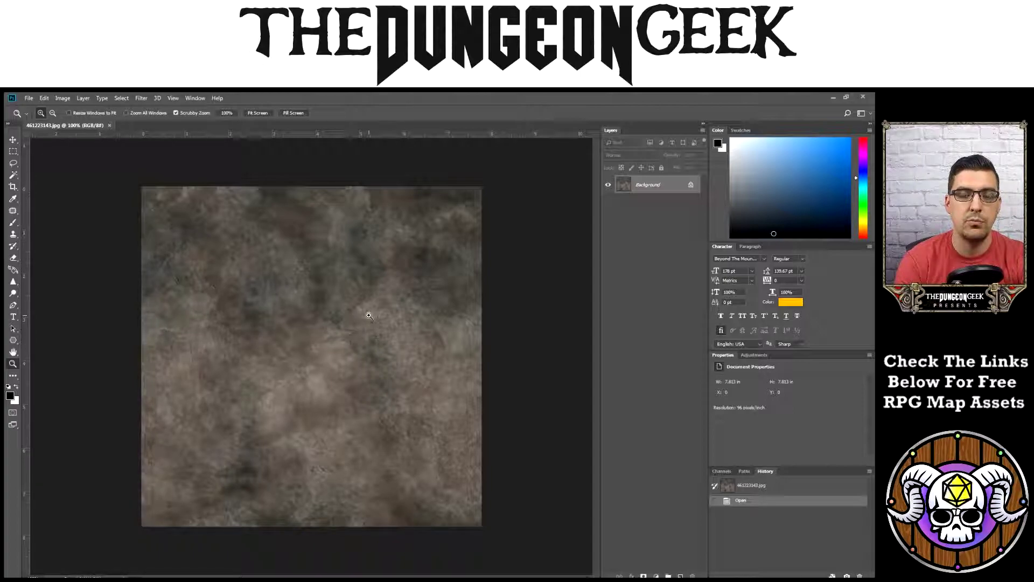
Fill the whole canvas with solid black
key("i")
key("shift+F5")
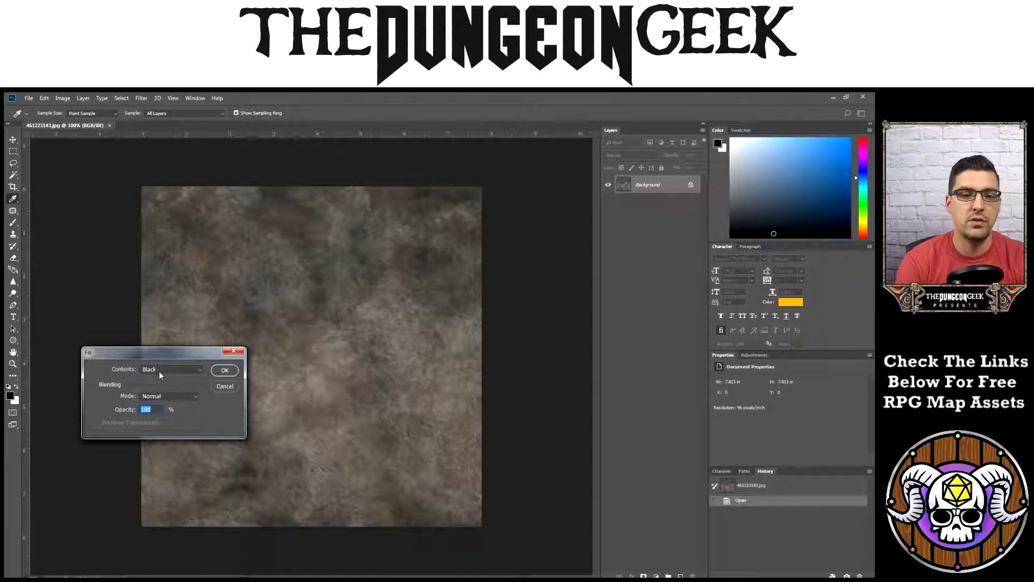
left_click(225, 372)
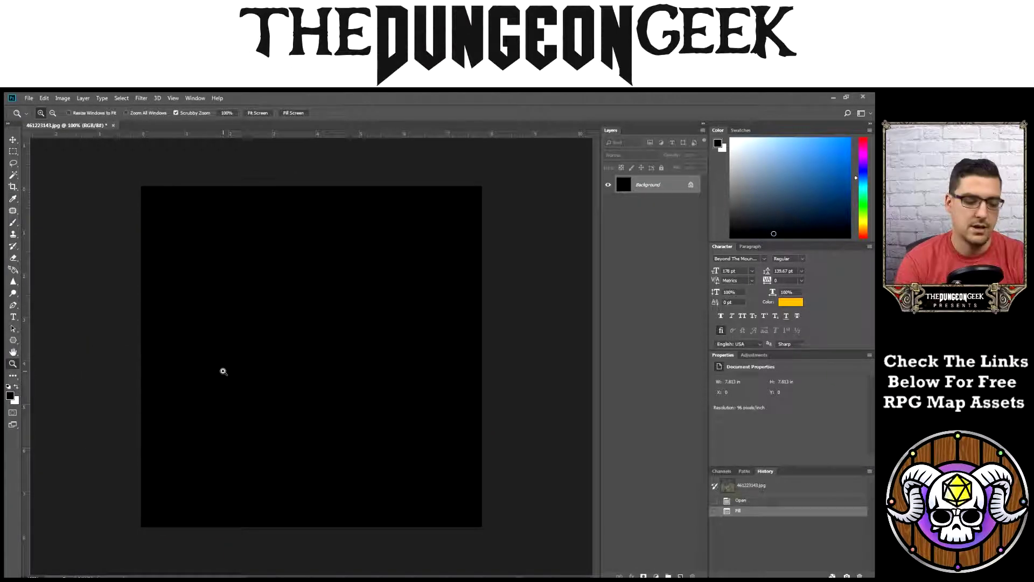
Duplicate the Background layer to create Background copy
key("z")
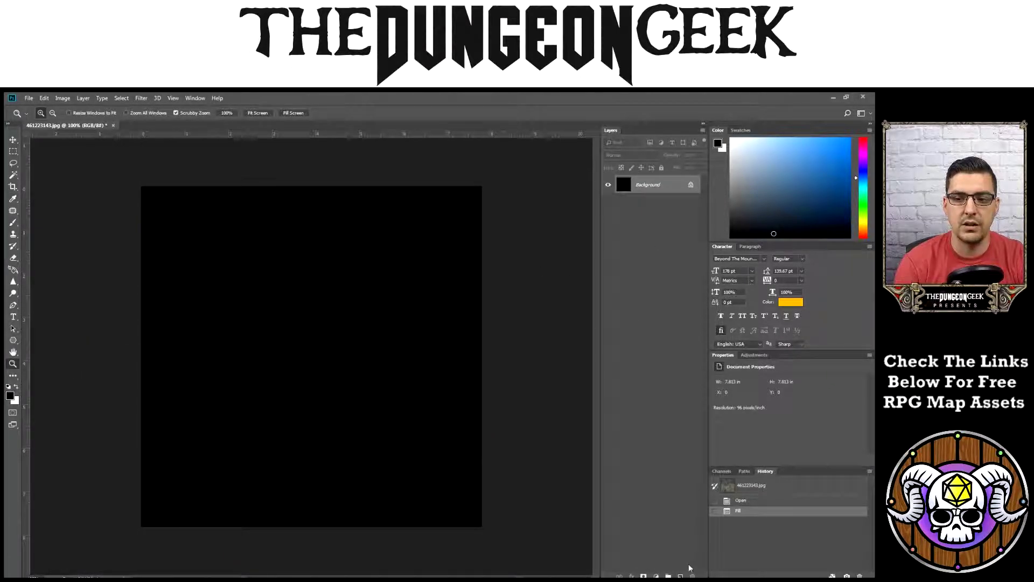
left_click_drag(651, 193, 678, 575)
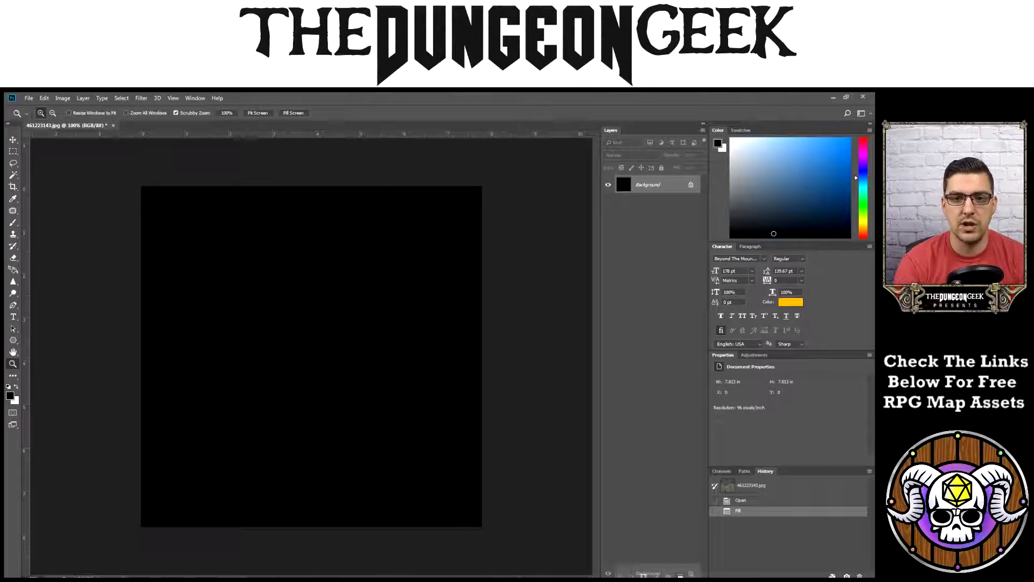
left_click_drag(678, 574, 680, 576)
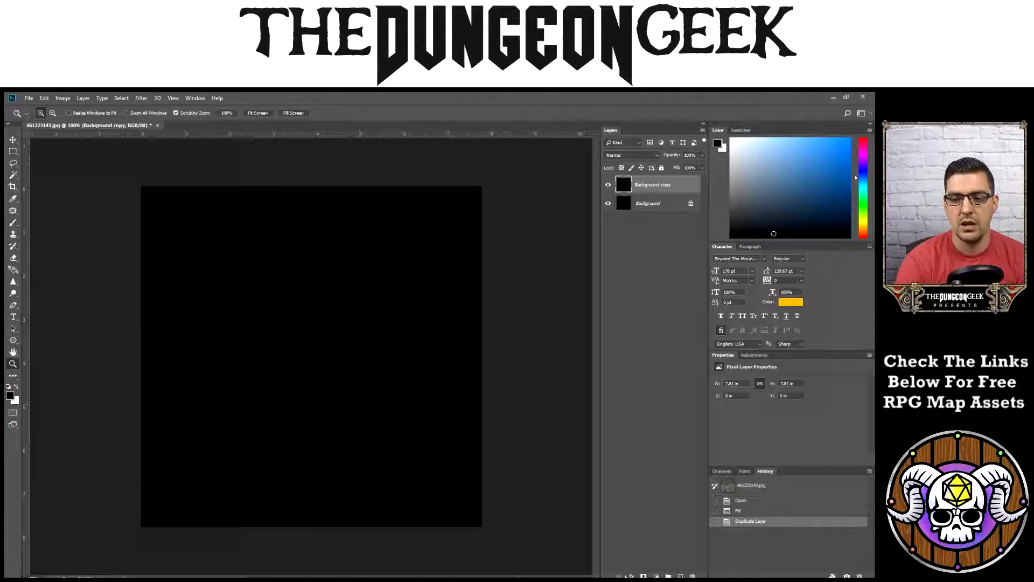
Give Background copy a Pattern Overlay effect that uses the Stone 001 pattern
left_click(632, 576)
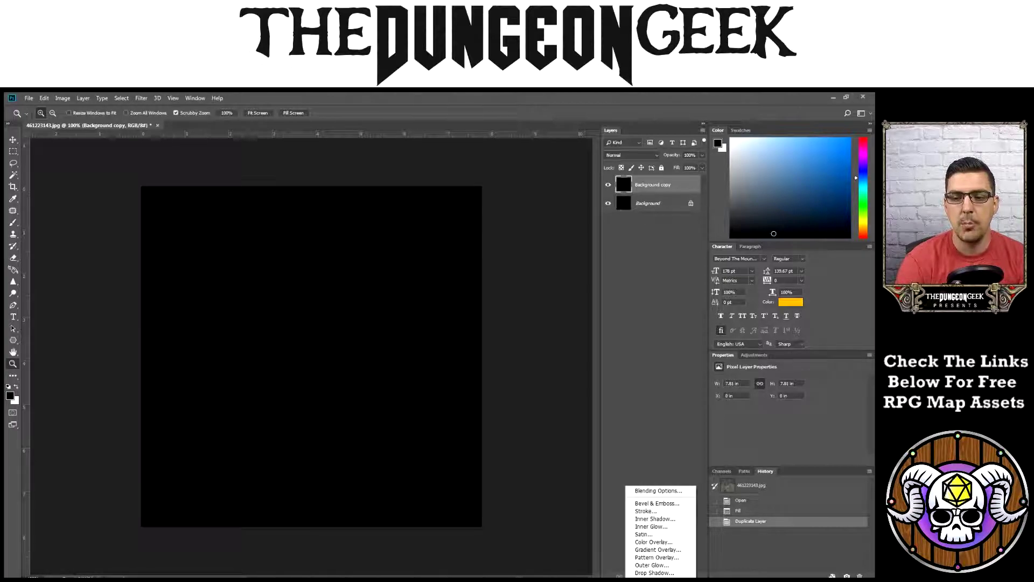
left_click(656, 557)
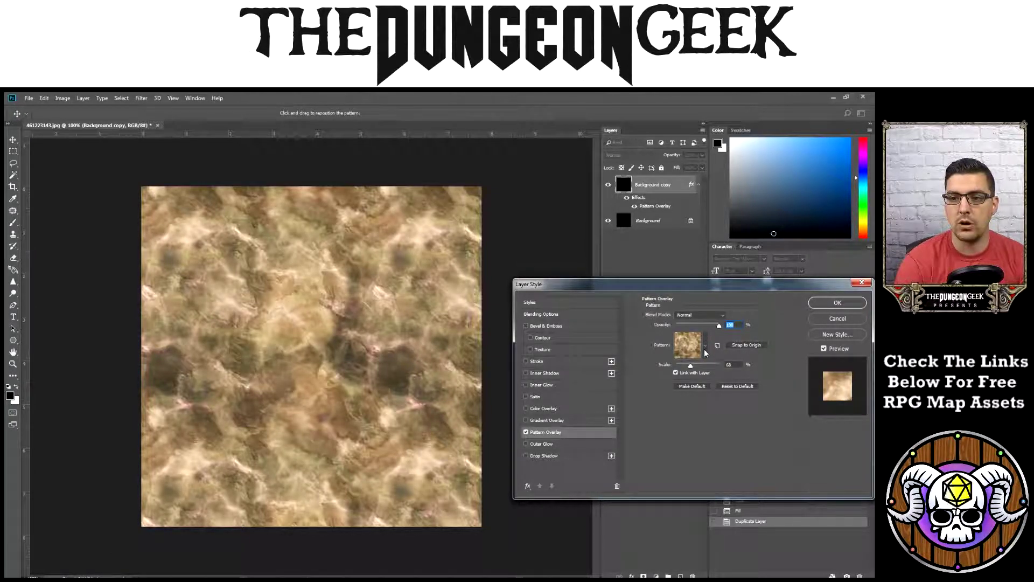
left_click(705, 348)
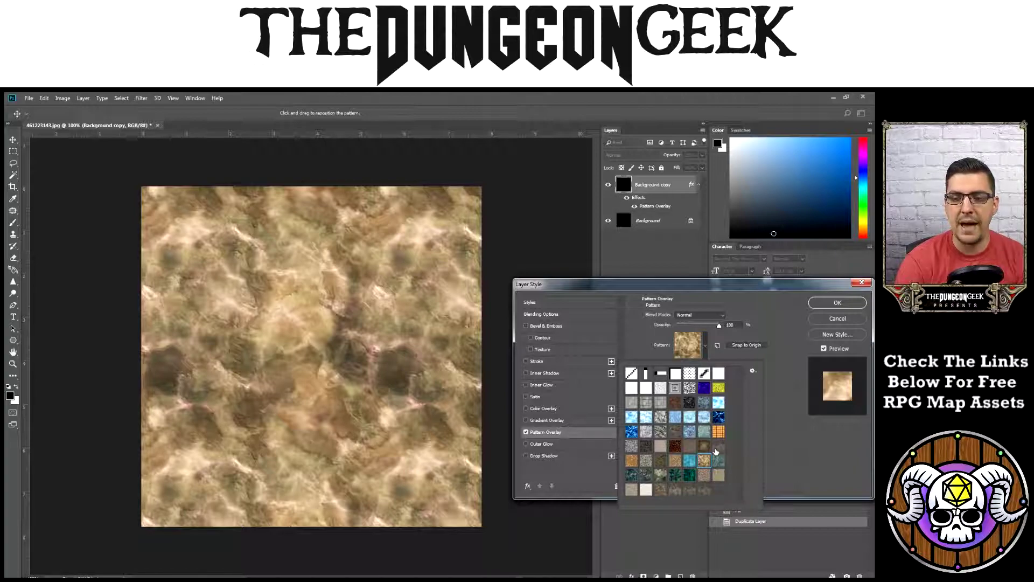
left_click(704, 492)
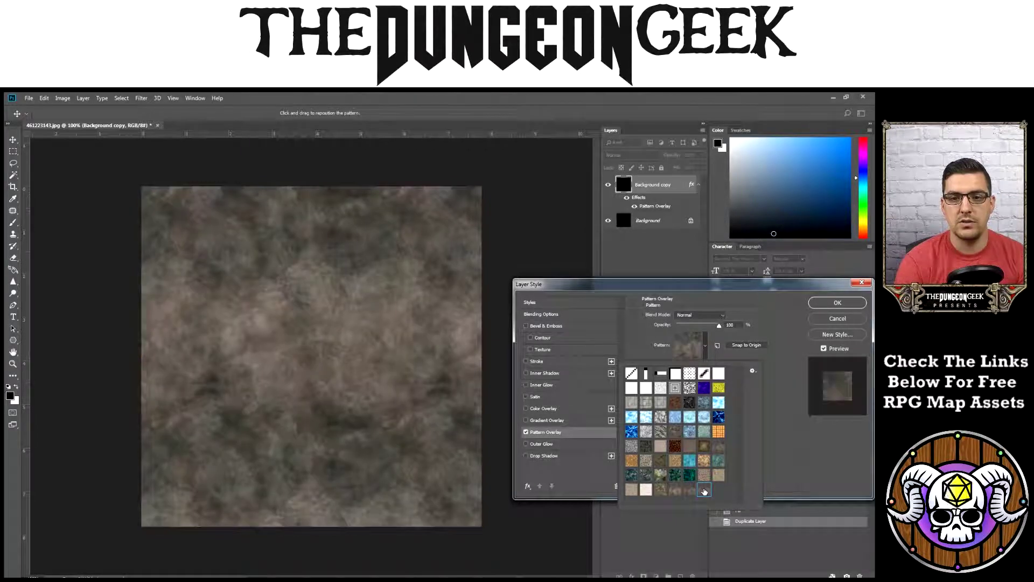
left_click(791, 451)
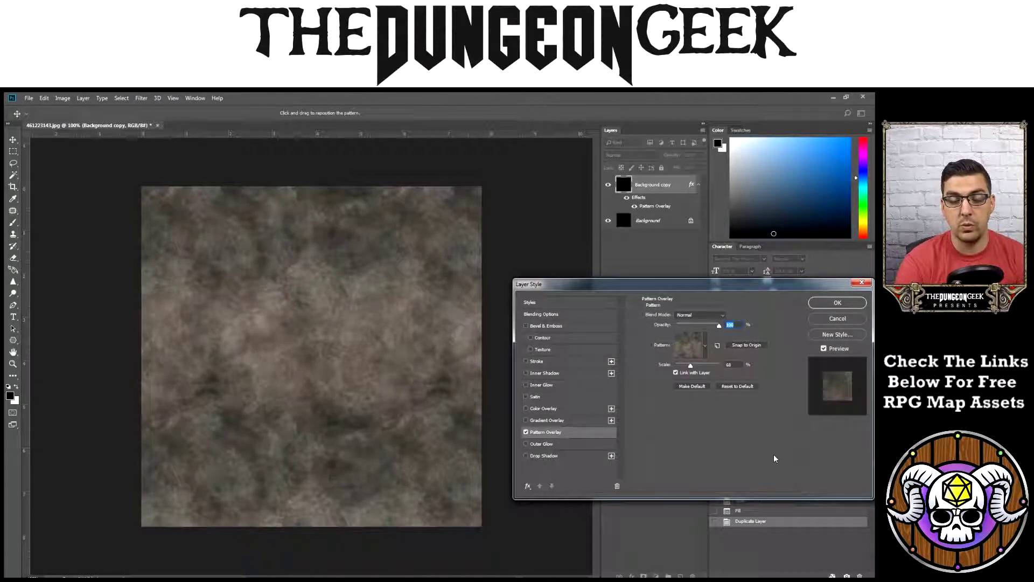
key("Tab")
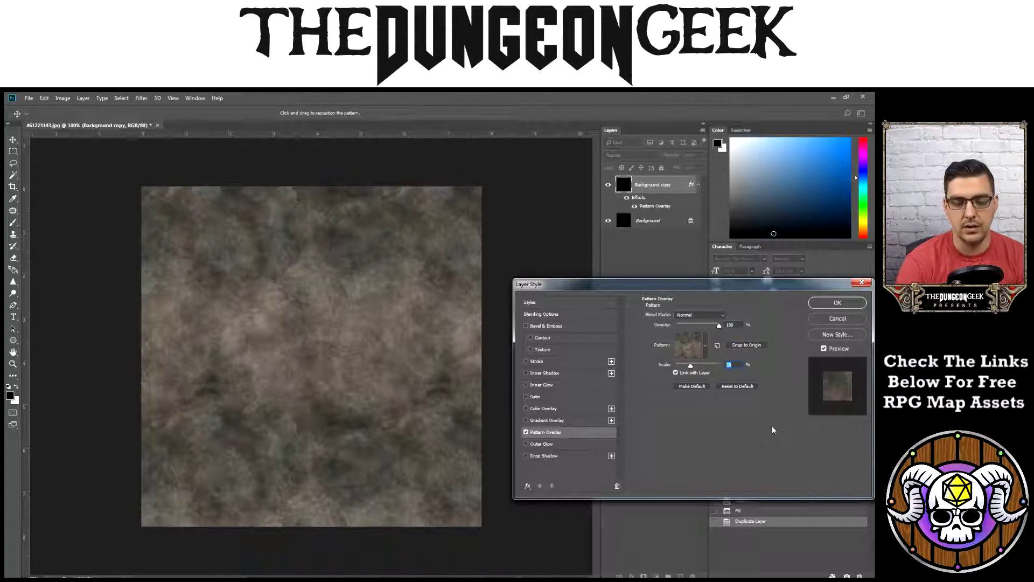
type("100")
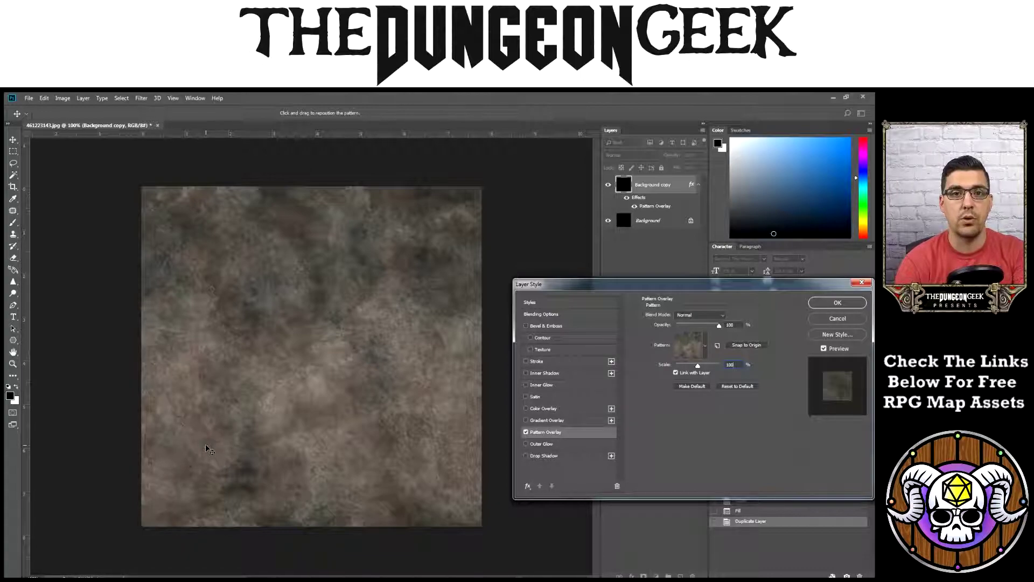
double_click(731, 365)
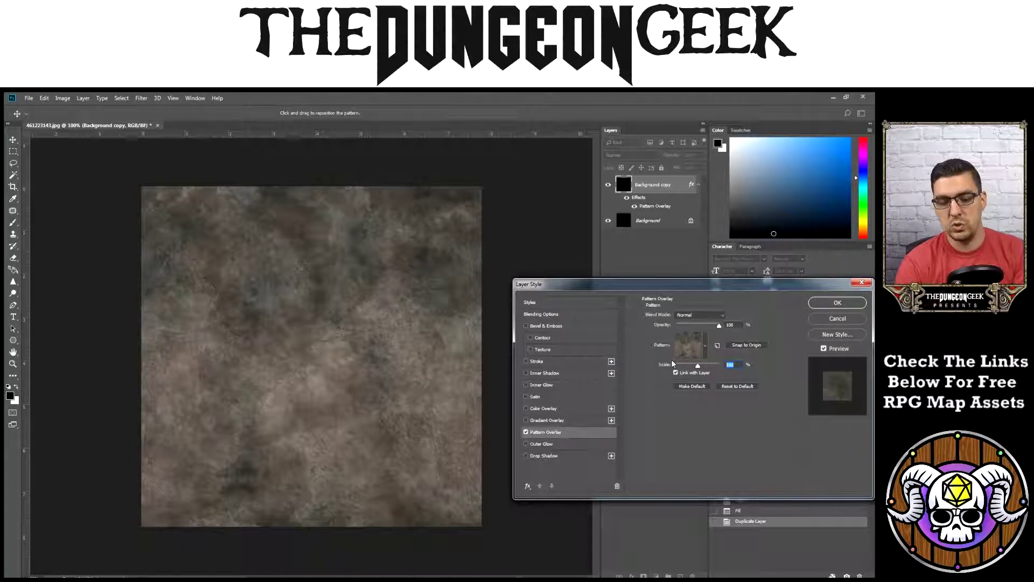
type("25")
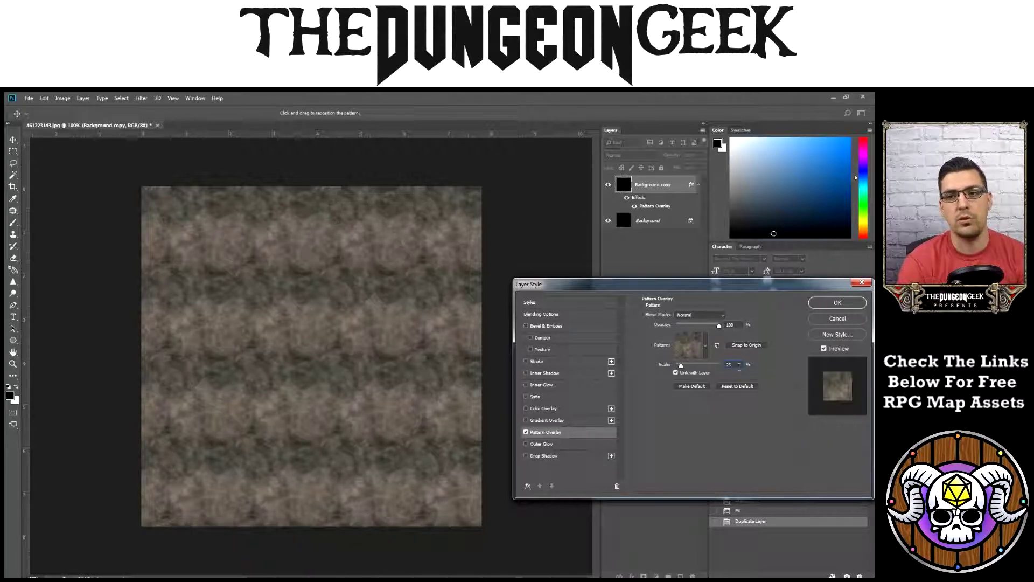
left_click_drag(737, 366, 724, 367)
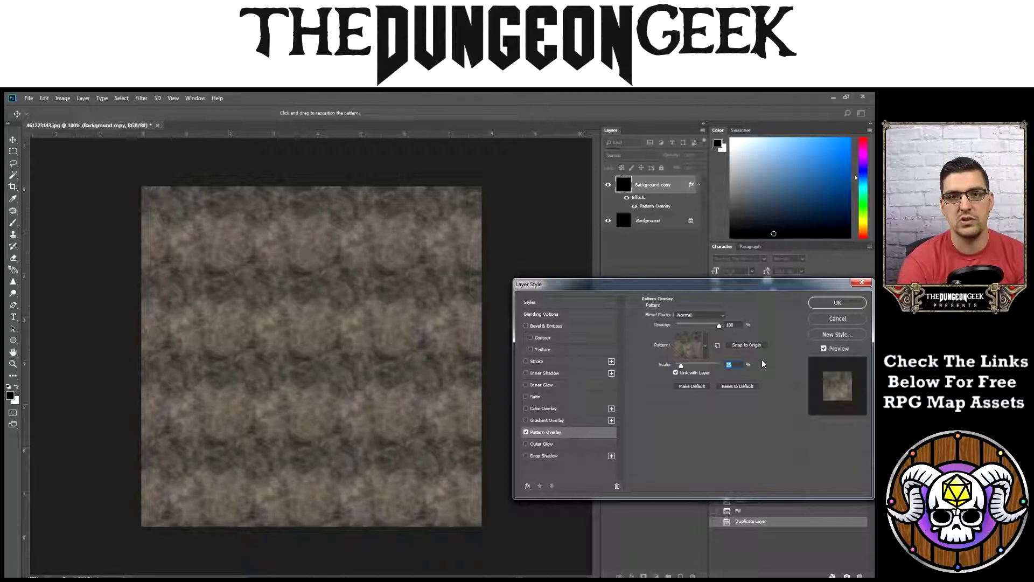
type("50")
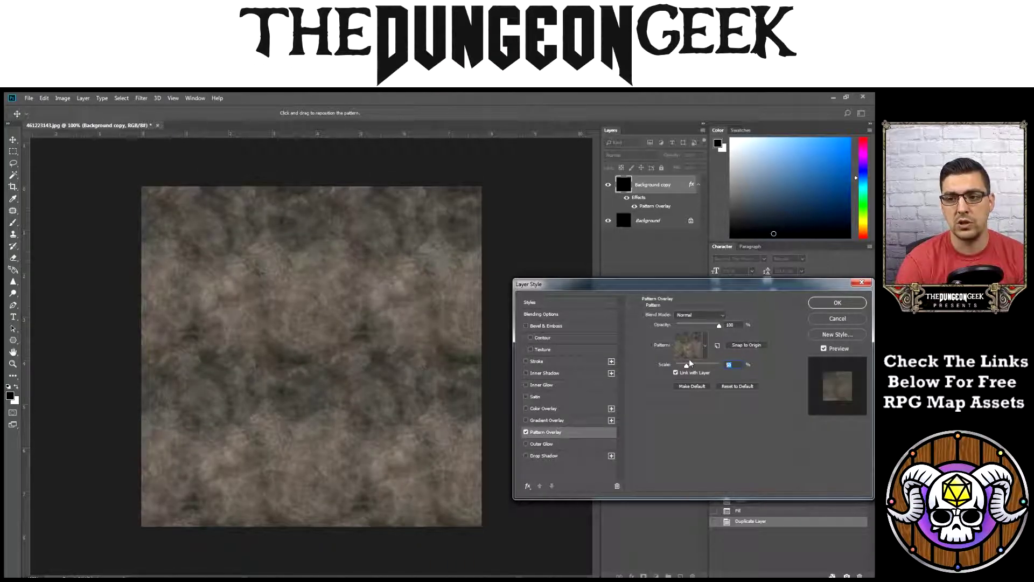
type("200")
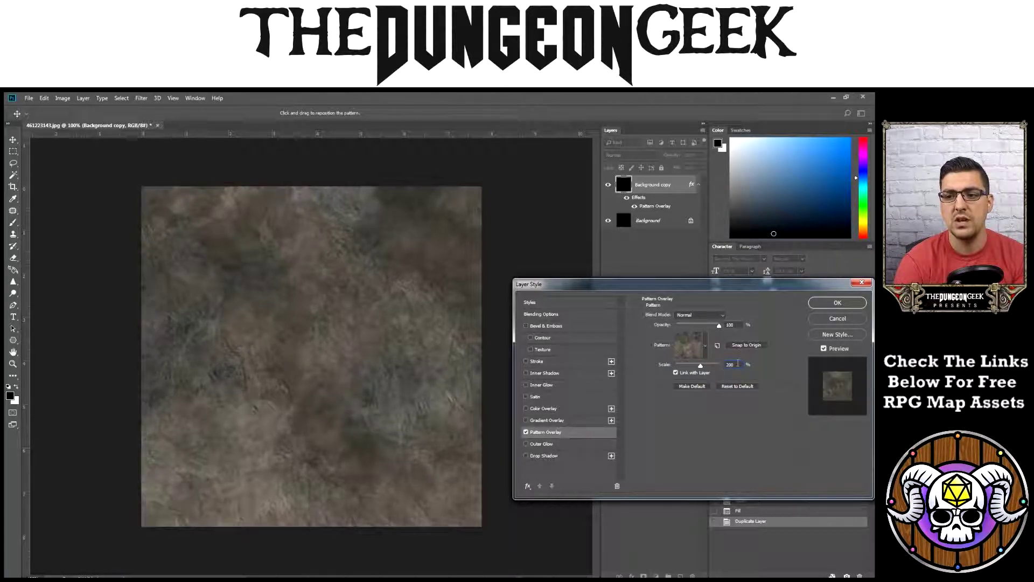
type("100")
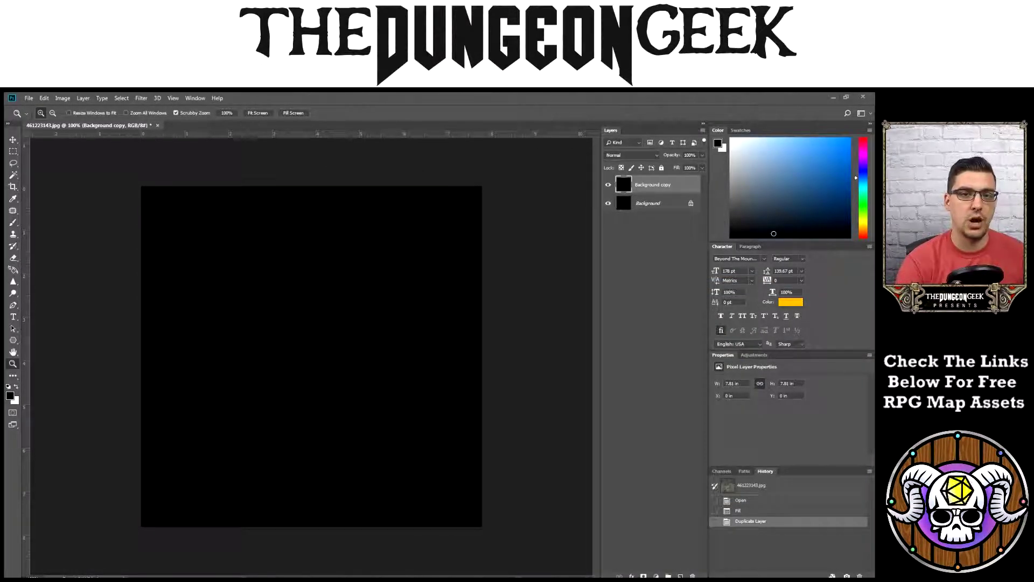
Pick the Brush tool with scatter tip 54 and make white the painting colour
left_click(14, 227)
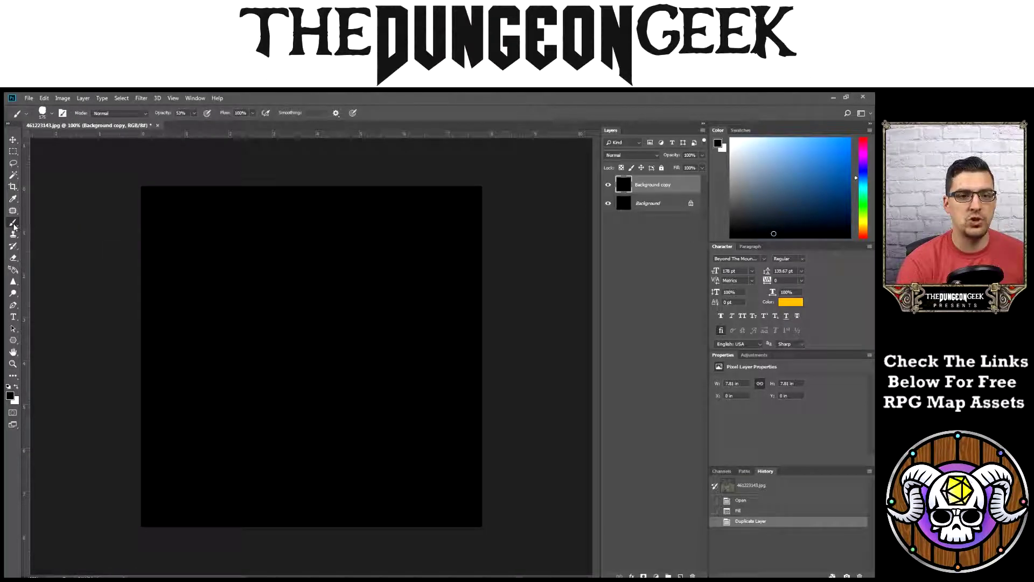
left_click(51, 114)
scroll(74, 276, "up", 2)
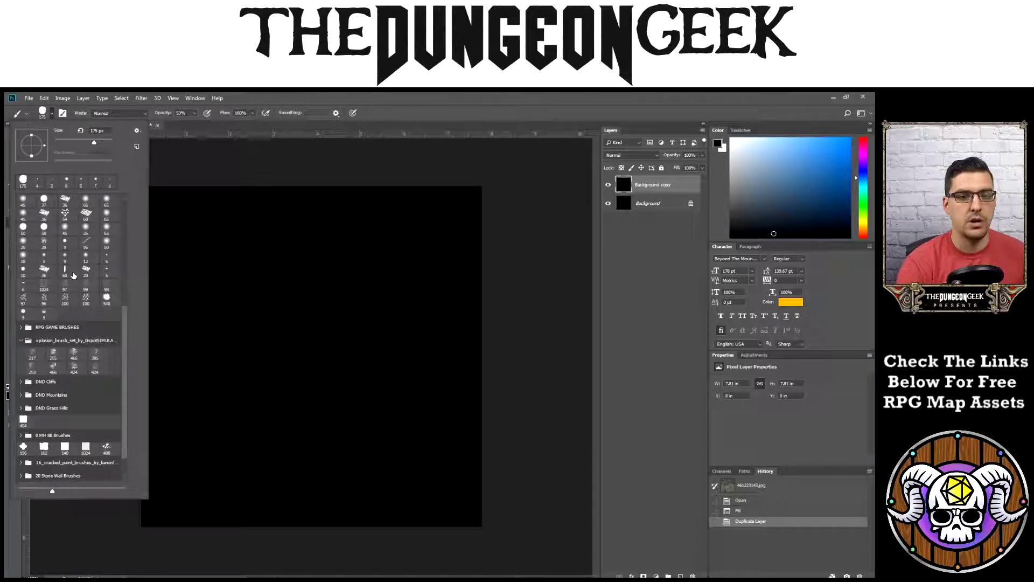
scroll(74, 275, "up", 6)
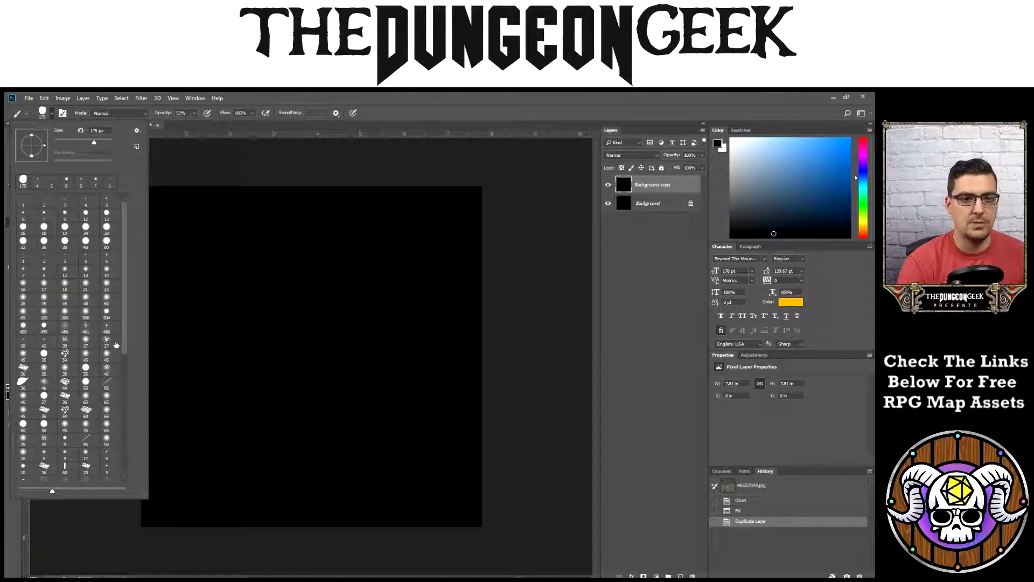
left_click(64, 353)
left_click(251, 295)
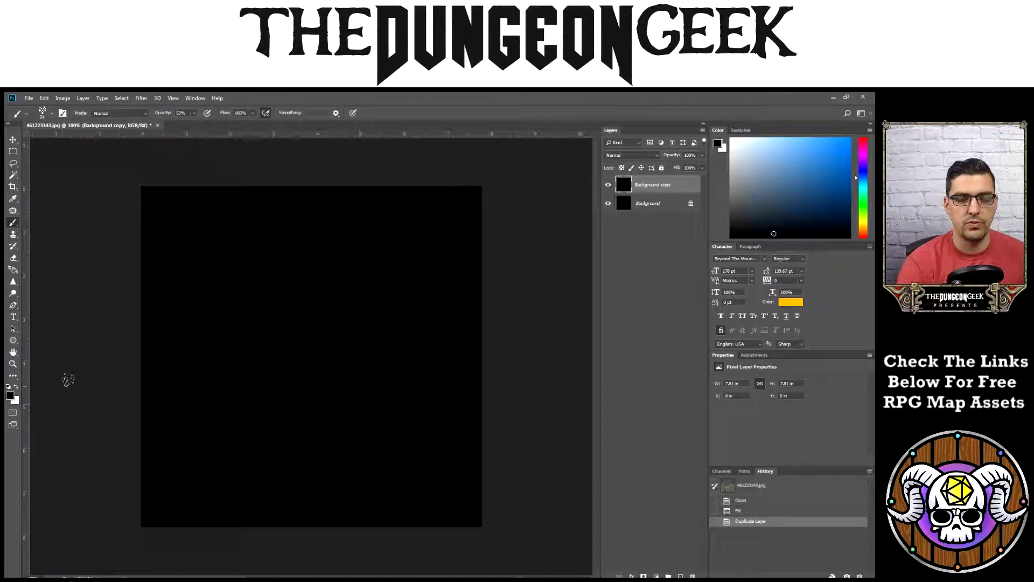
left_click(16, 386)
Paint several scatter test strokes, then revert to the Duplicate Layer history state
left_click_drag(276, 263, 265, 292)
left_click_drag(249, 345, 247, 358)
left_click_drag(285, 373, 316, 372)
left_click_drag(367, 340, 357, 299)
left_click_drag(315, 345, 351, 384)
left_click_drag(353, 410, 372, 396)
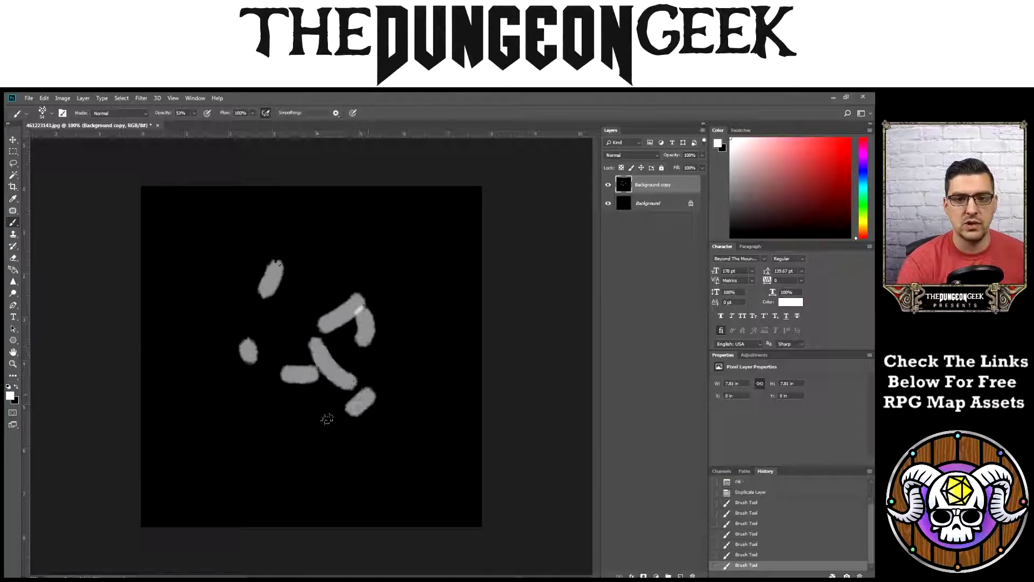
left_click(307, 433, "shift")
left_click(747, 485)
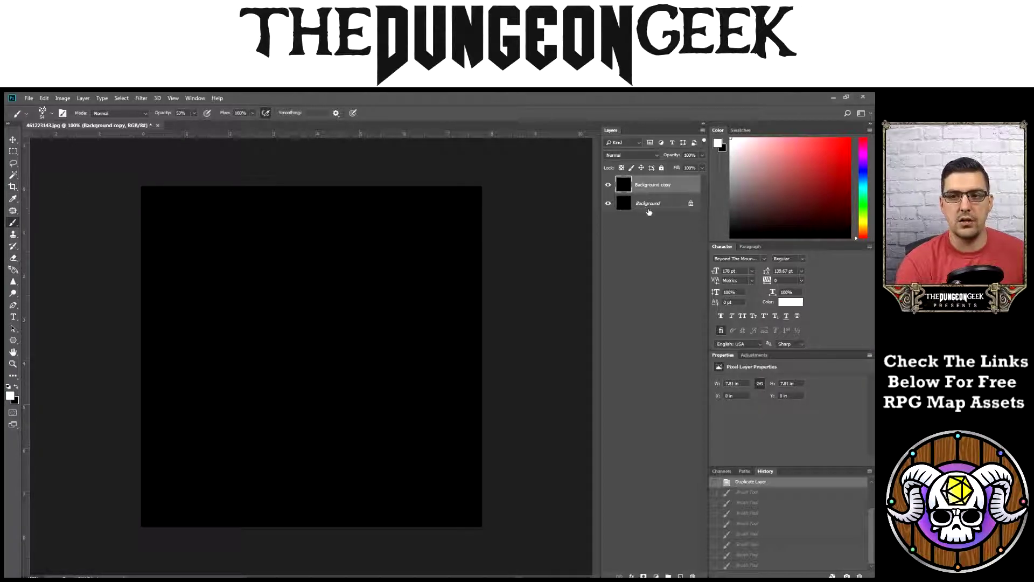
Close 461223143.jpg without saving and create a white 2000 × 2000 pixel document at 300 ppi
left_click(158, 125)
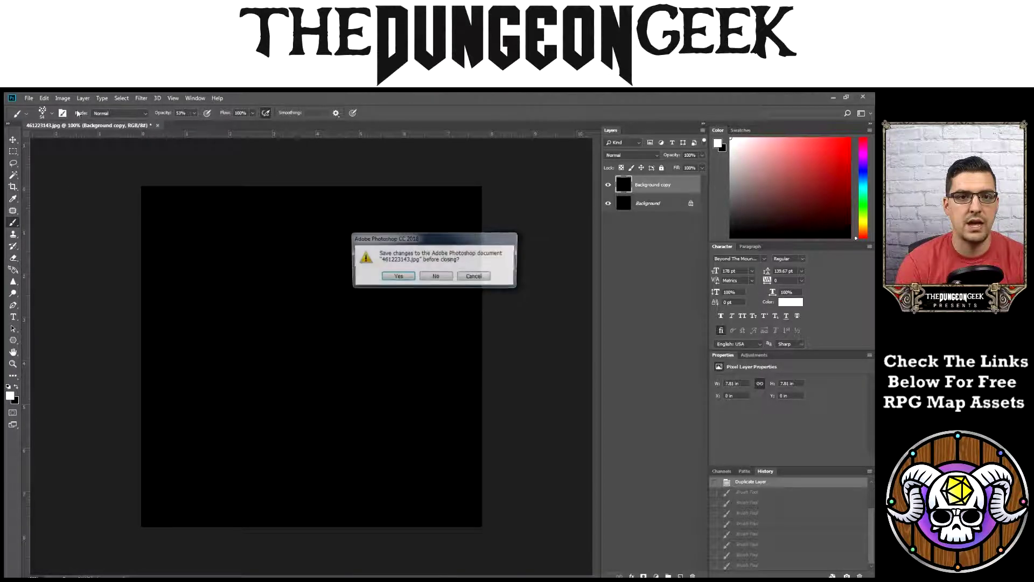
left_click(436, 277)
left_click(29, 99)
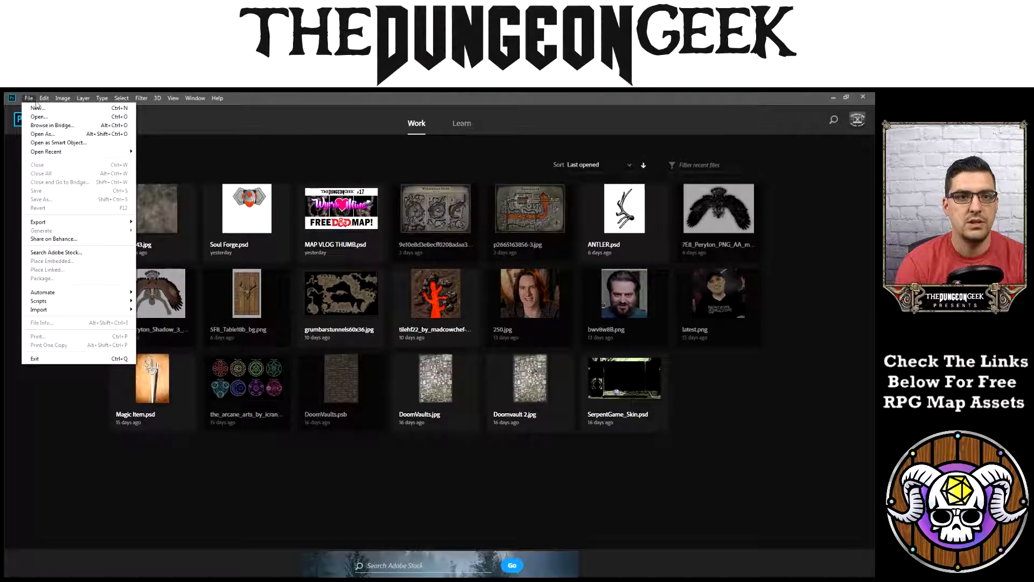
left_click(35, 108)
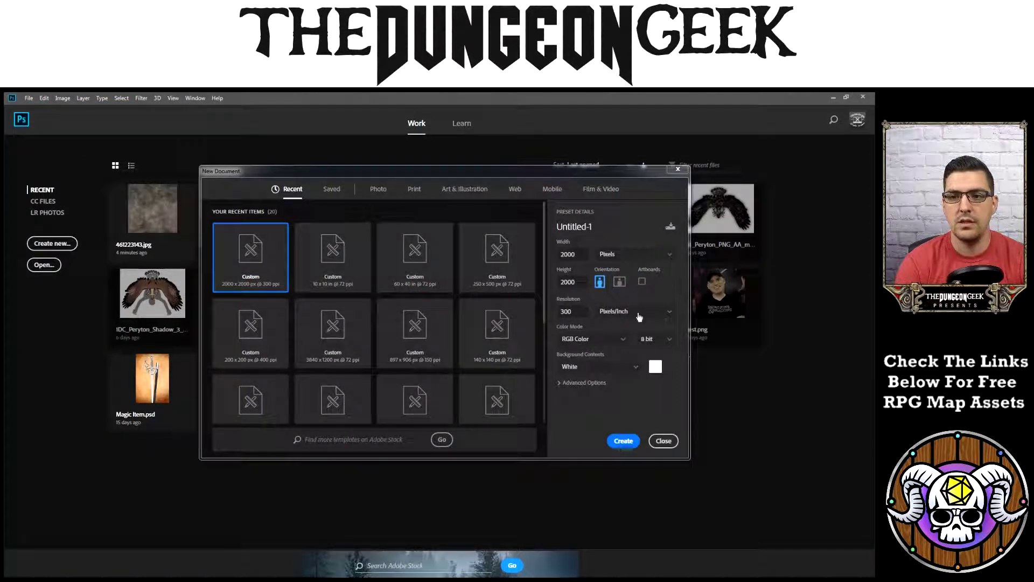
left_click(603, 254)
left_click(619, 269)
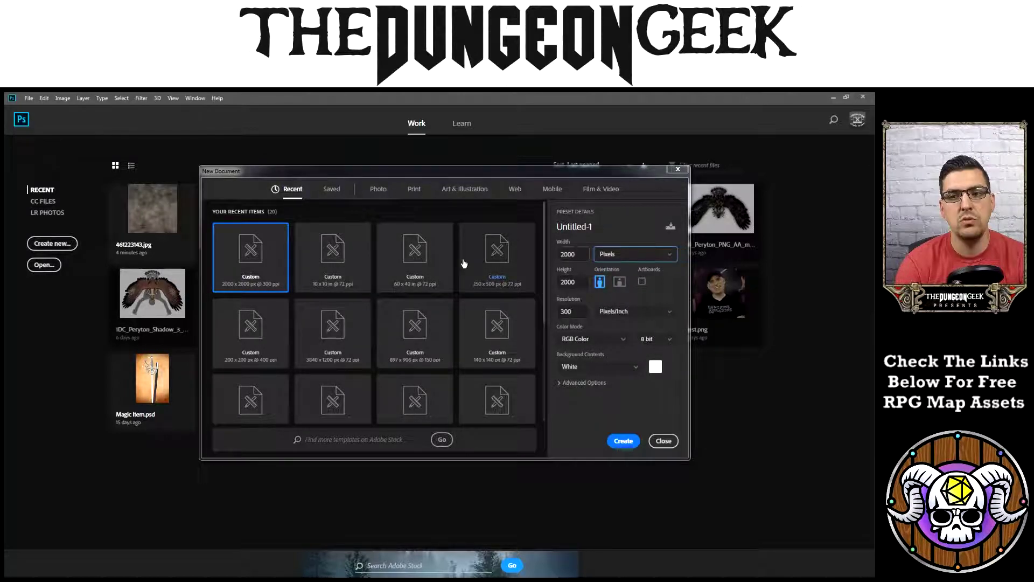
left_click(623, 442)
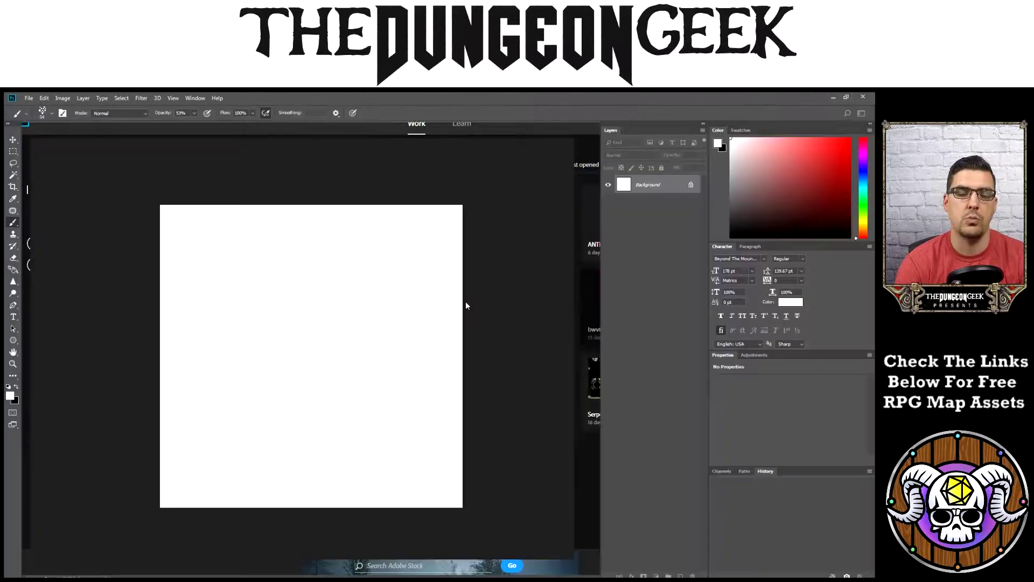
Draw an irregular rock outline with the Lasso tool, adding to it along the top edge
left_click(14, 164)
left_click(54, 167)
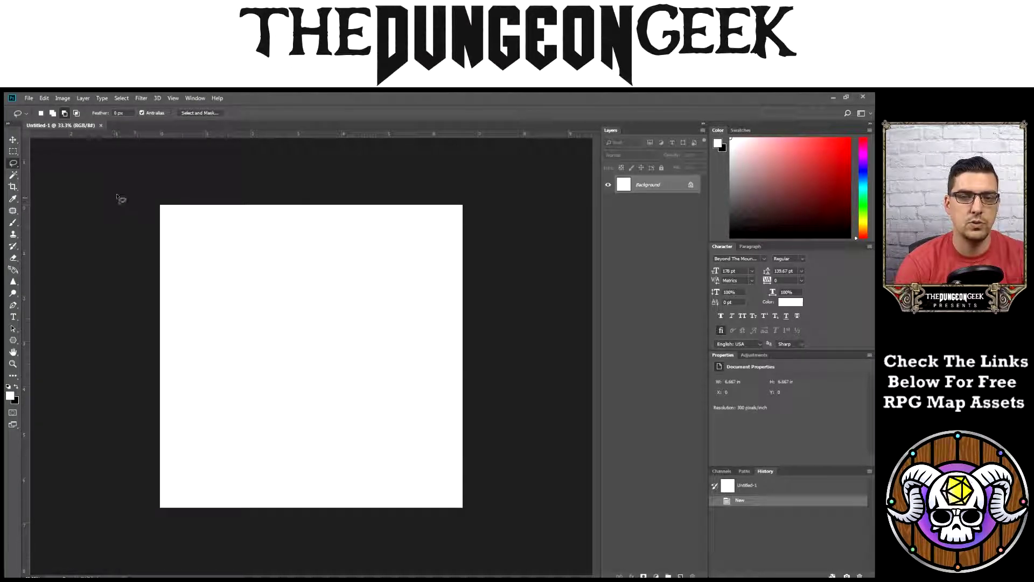
mouse_move(324, 251)
left_mouse_down()
mouse_move(270, 257)
mouse_move(218, 291)
mouse_move(200, 363)
mouse_move(199, 433)
mouse_move(247, 480)
mouse_move(402, 484)
mouse_move(444, 432)
mouse_move(436, 285)
mouse_move(404, 260)
mouse_move(345, 242)
mouse_move(273, 253)
mouse_move(235, 275)
left_mouse_up()
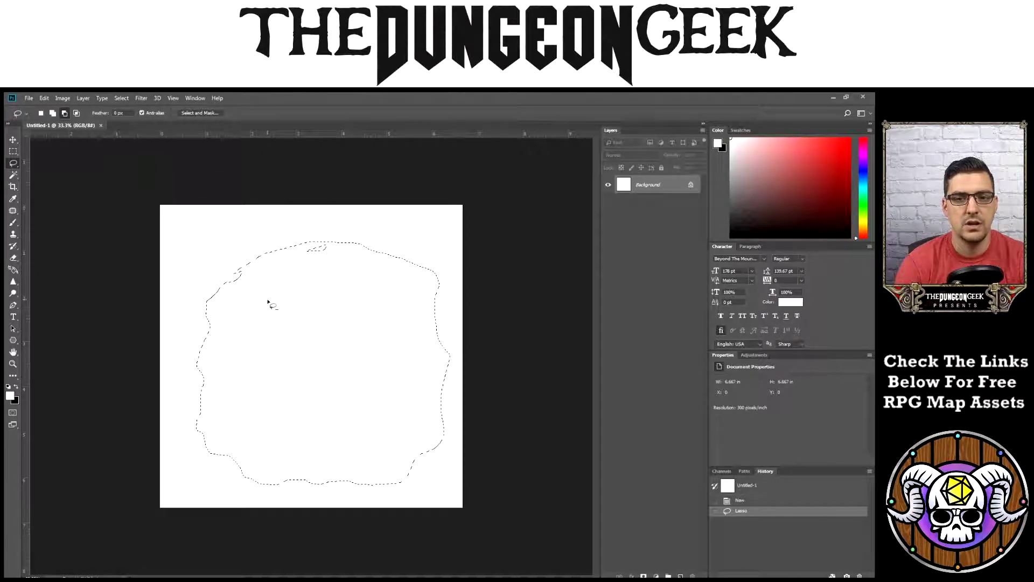
key("shift")
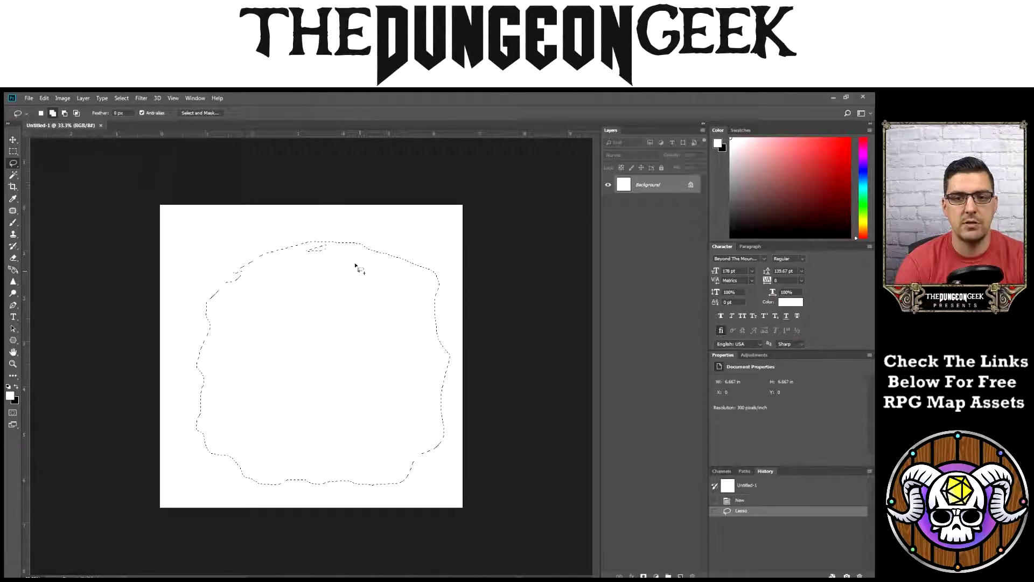
mouse_move(358, 270)
left_mouse_down()
mouse_move(316, 248)
mouse_move(231, 280)
mouse_move(202, 321)
mouse_move(212, 371)
mouse_move(359, 321)
mouse_move(368, 283)
left_mouse_up()
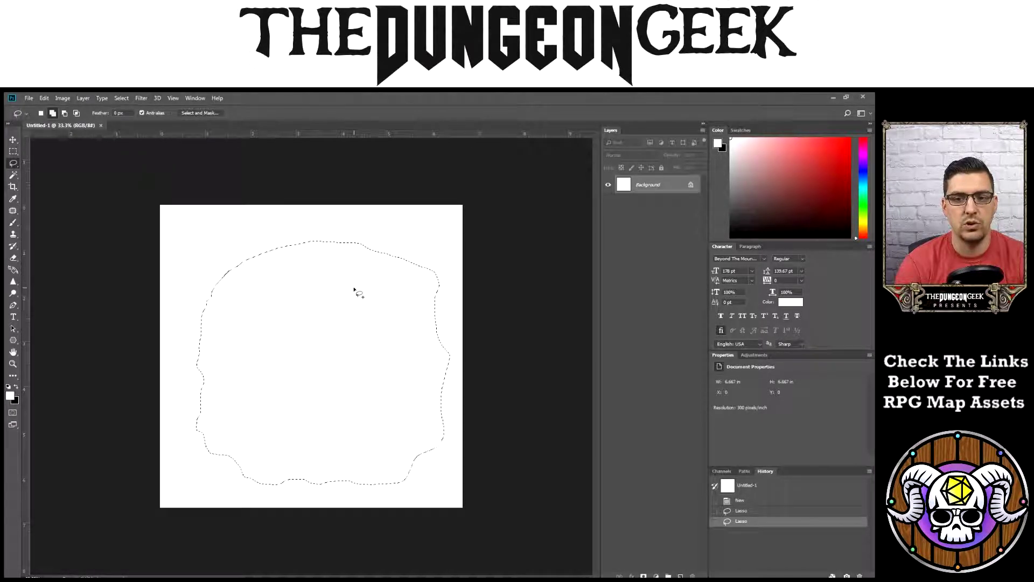
key("alt")
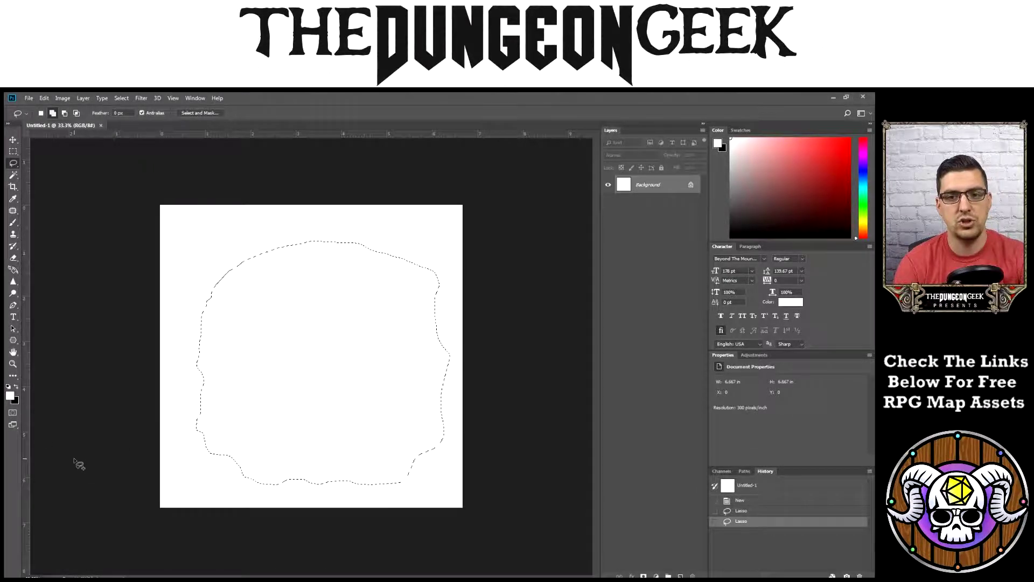
Fill the rock selection with solid black
key("shift+F5")
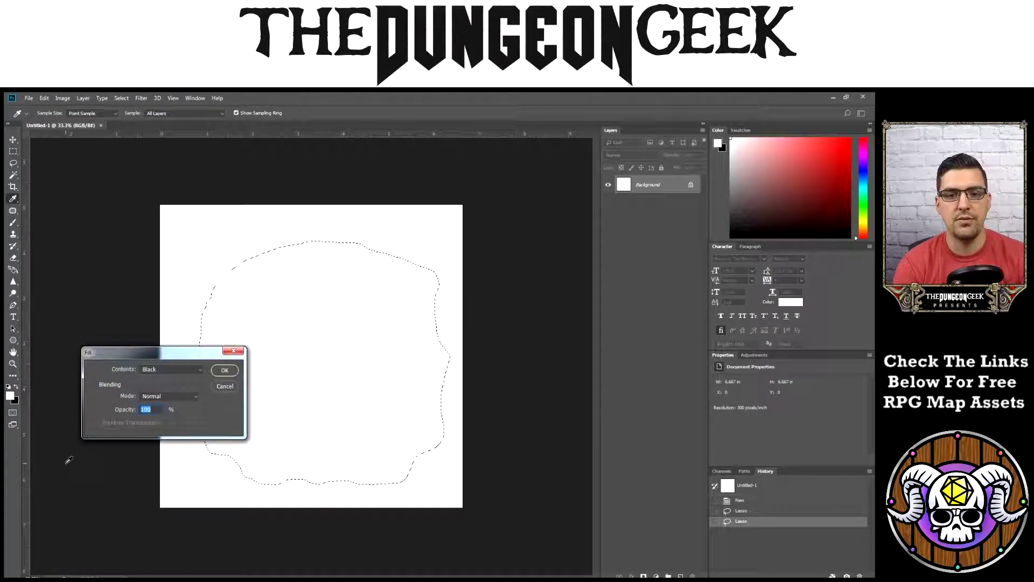
left_click(223, 371)
left_click(13, 151)
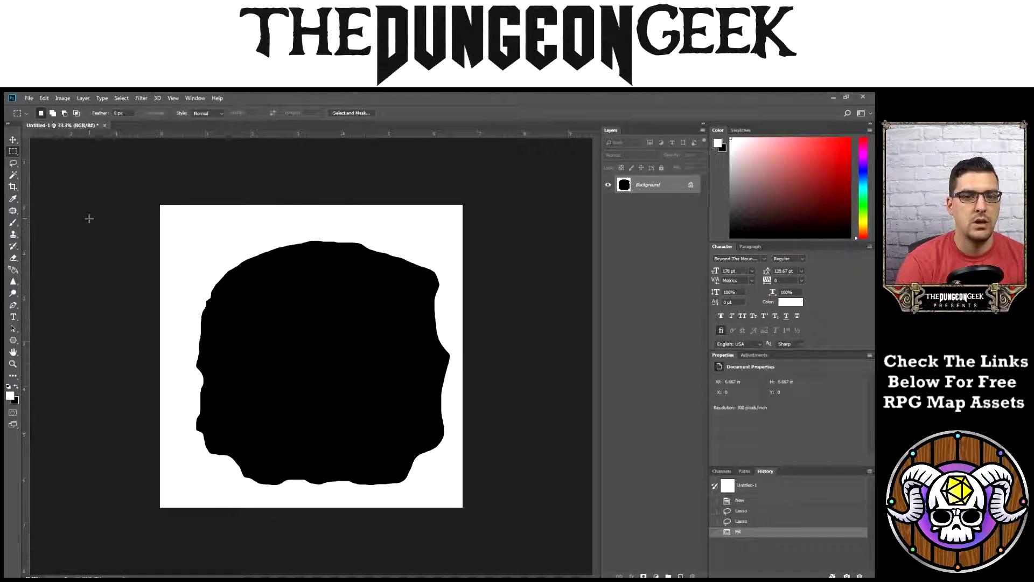
Deselect the rock and name it 'Rock Brush' in the Define Brush Preset dialog
key("ctrl+d")
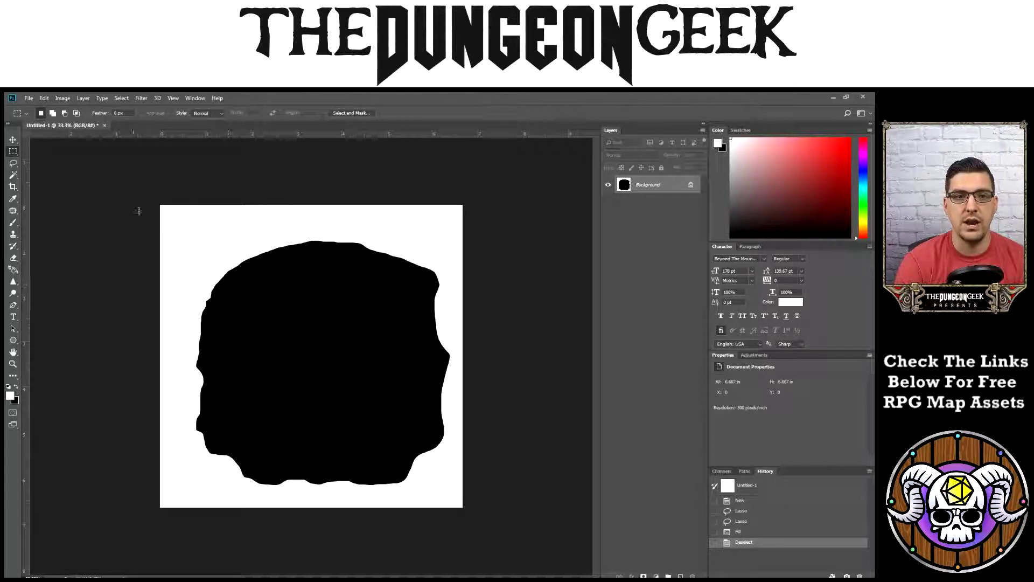
left_click(44, 98)
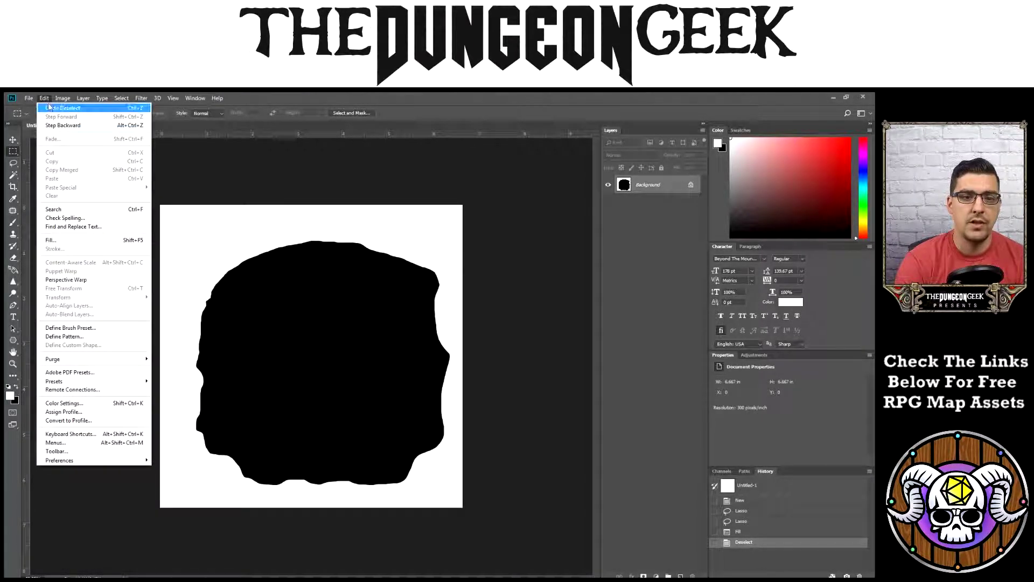
left_click(77, 329)
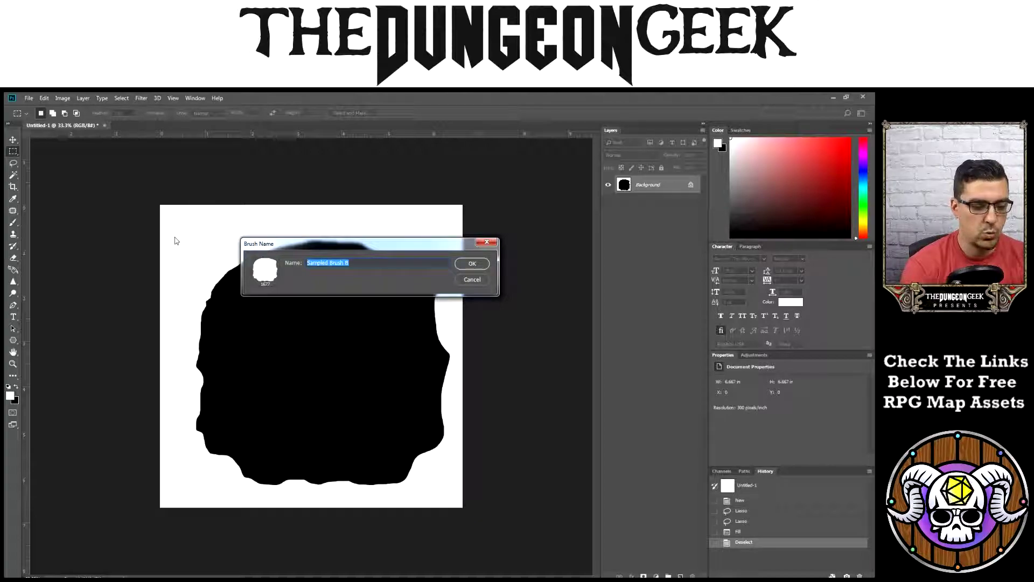
type("Rock ")
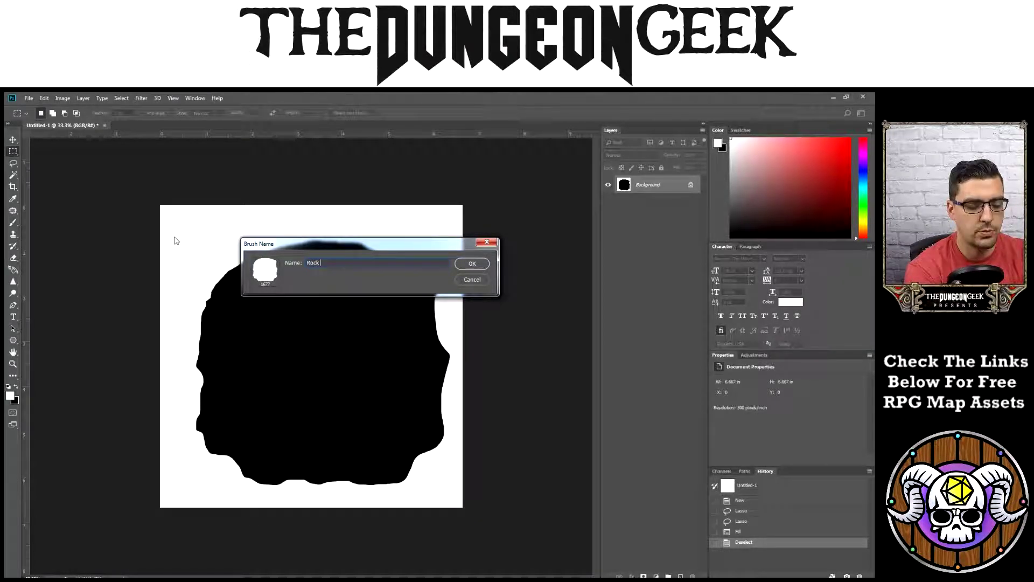
type("Brush")
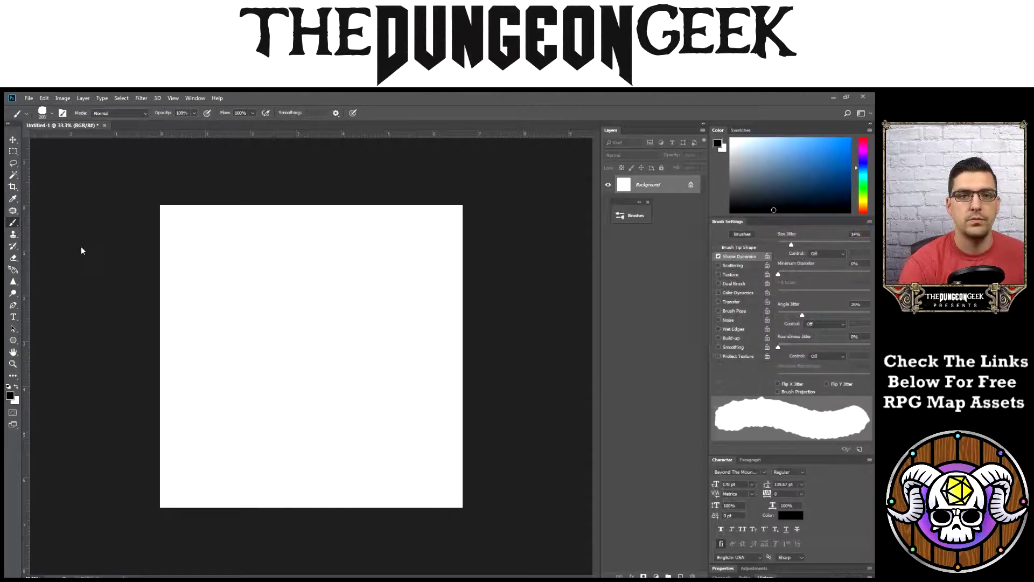